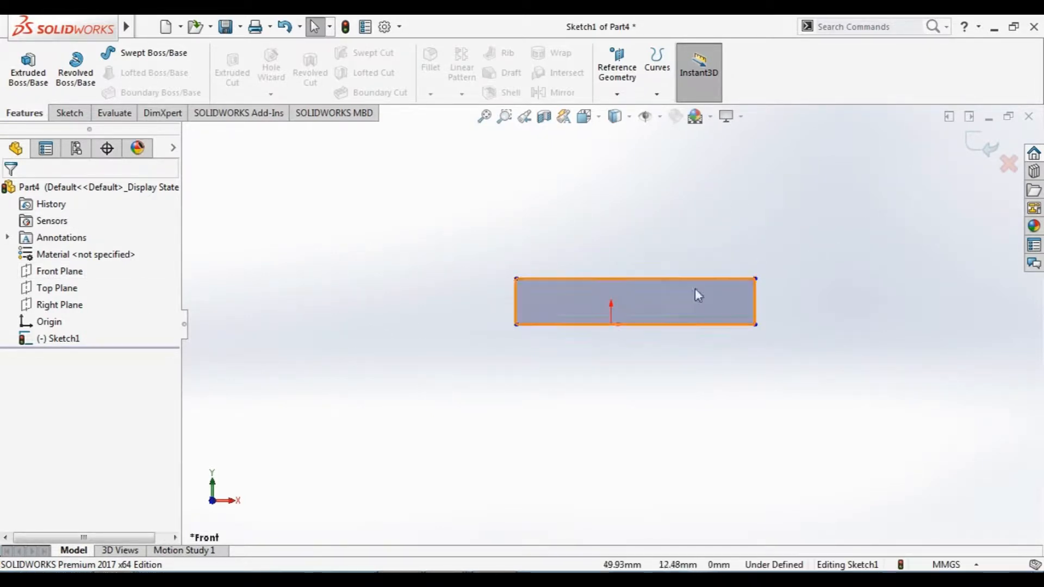
Finish the rectangle sketch and revolve it 360 degrees about its lower edge into a solid cylinder
{"action": "left_click", "coordinate": [976, 140]}
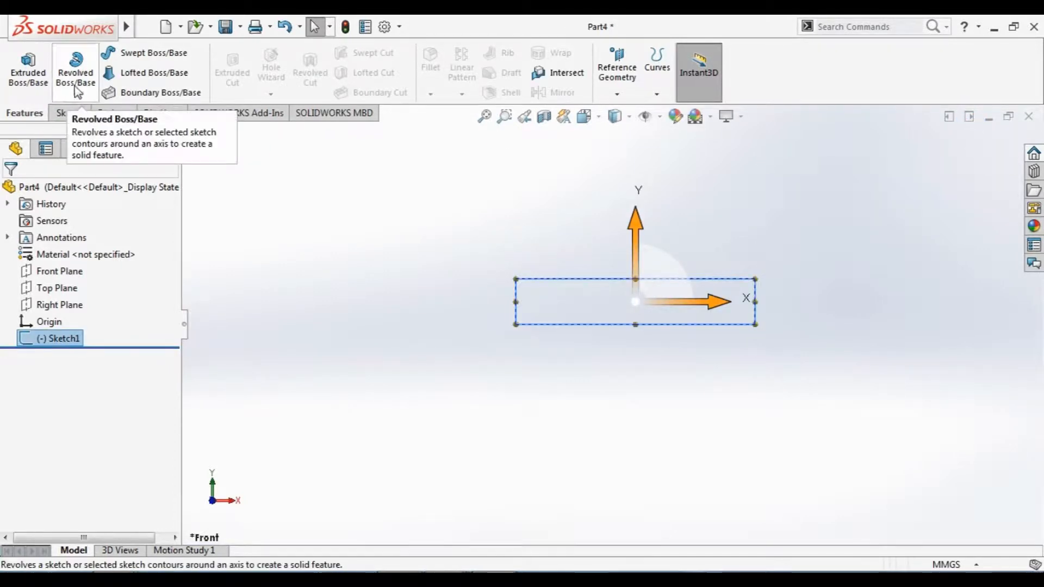
{"action": "left_click", "coordinate": [66, 338]}
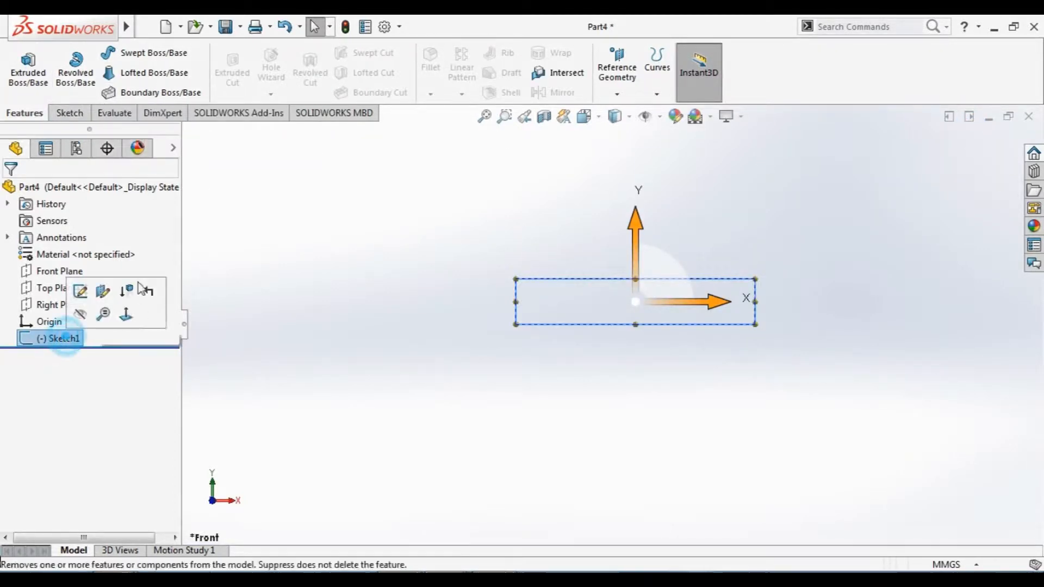
{"action": "left_click", "coordinate": [463, 392]}
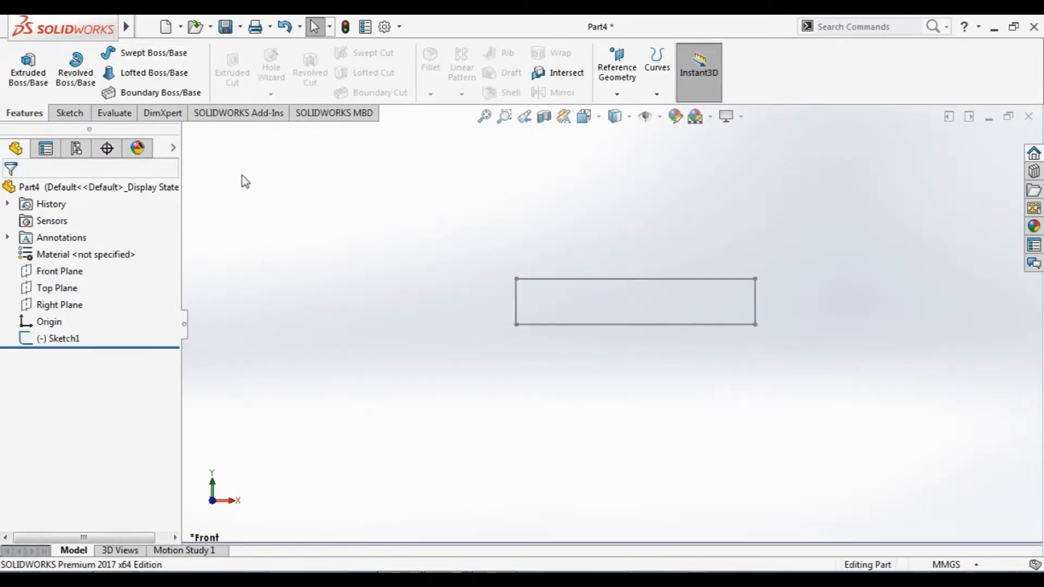
{"action": "left_click", "coordinate": [68, 338]}
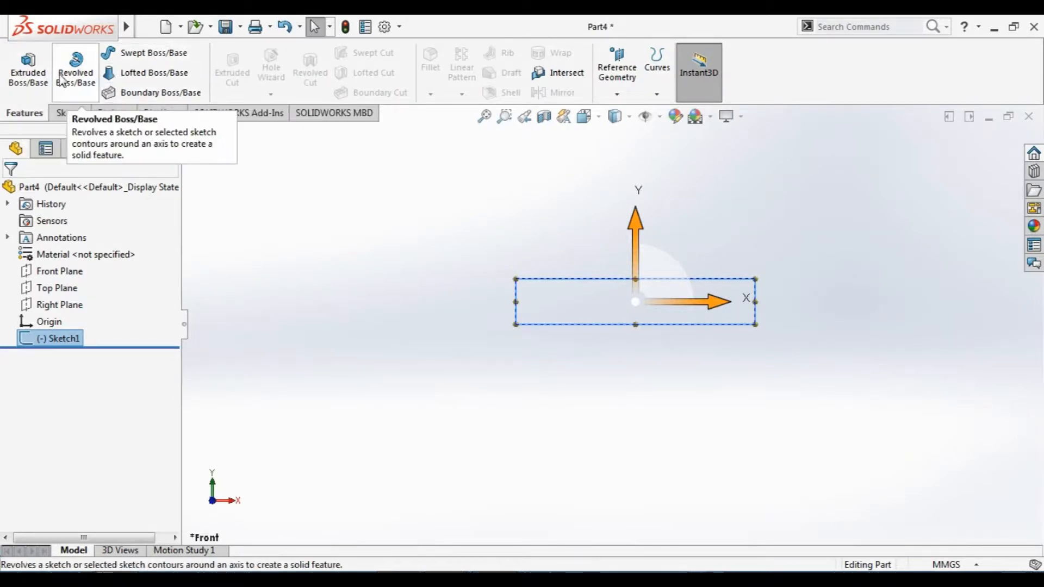
{"action": "left_click", "coordinate": [76, 69]}
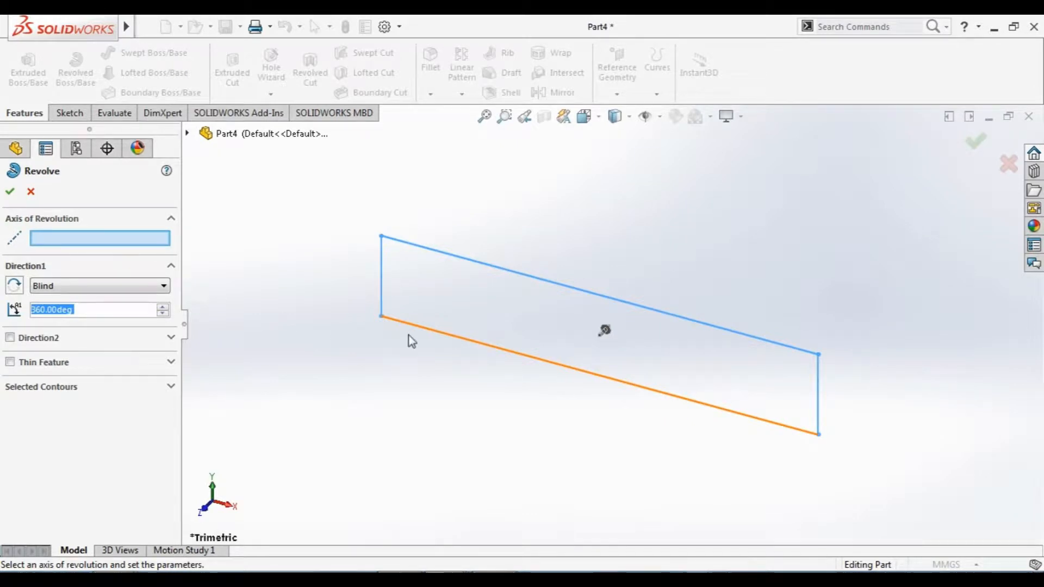
{"action": "left_click", "coordinate": [444, 334]}
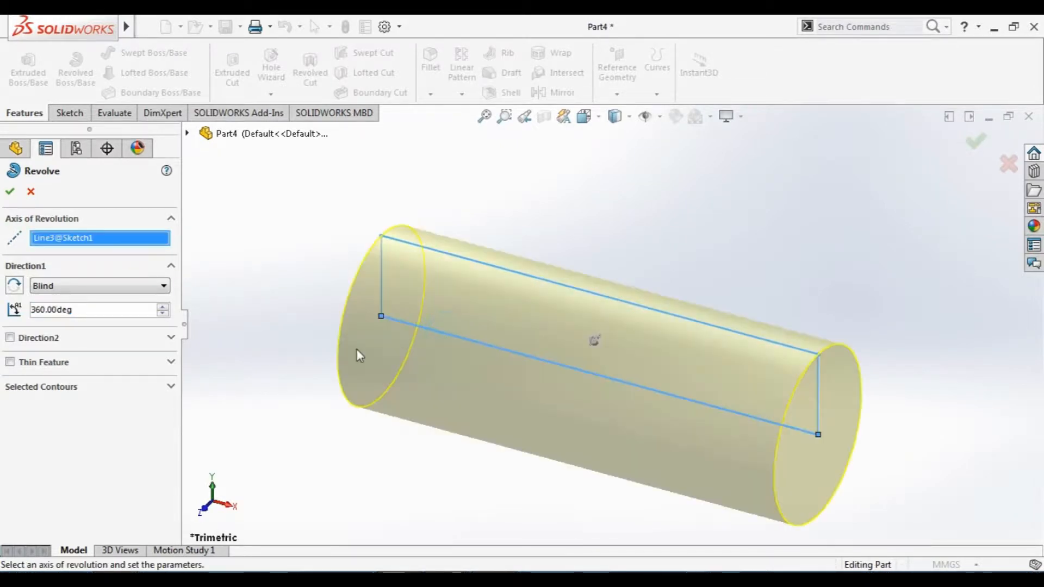
{"action": "left_click", "coordinate": [11, 193]}
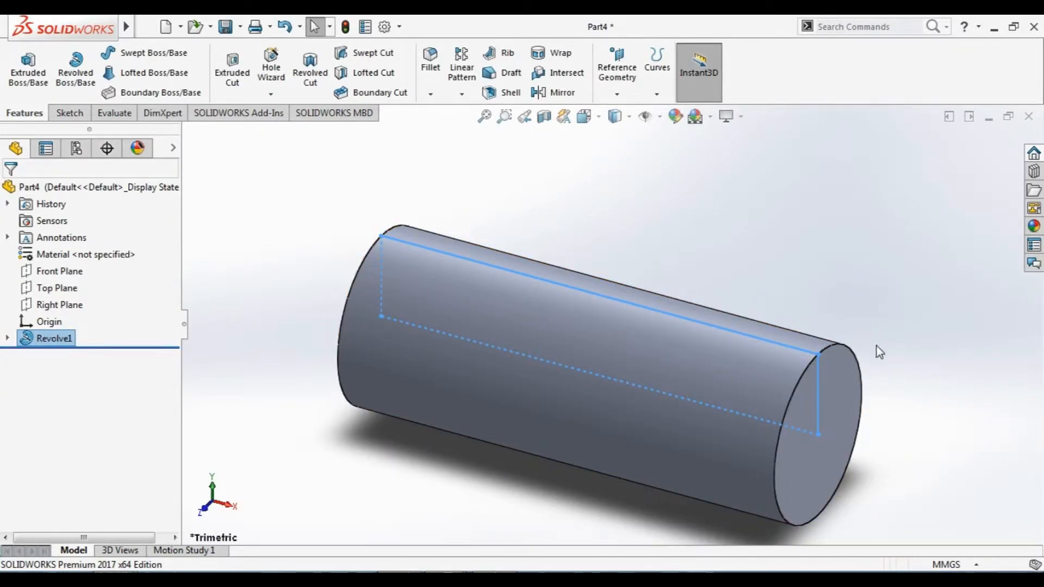
{"action": "left_click", "coordinate": [912, 408]}
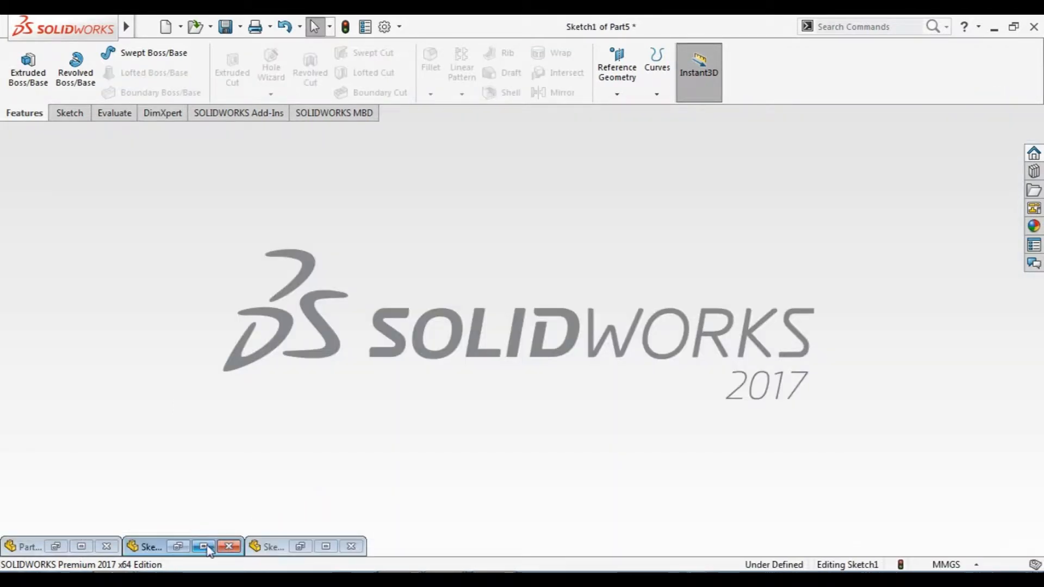
Bring up Part5, finish its sketch and revolve the rectangle 360 degrees about the offset centerline
{"action": "left_click", "coordinate": [205, 547]}
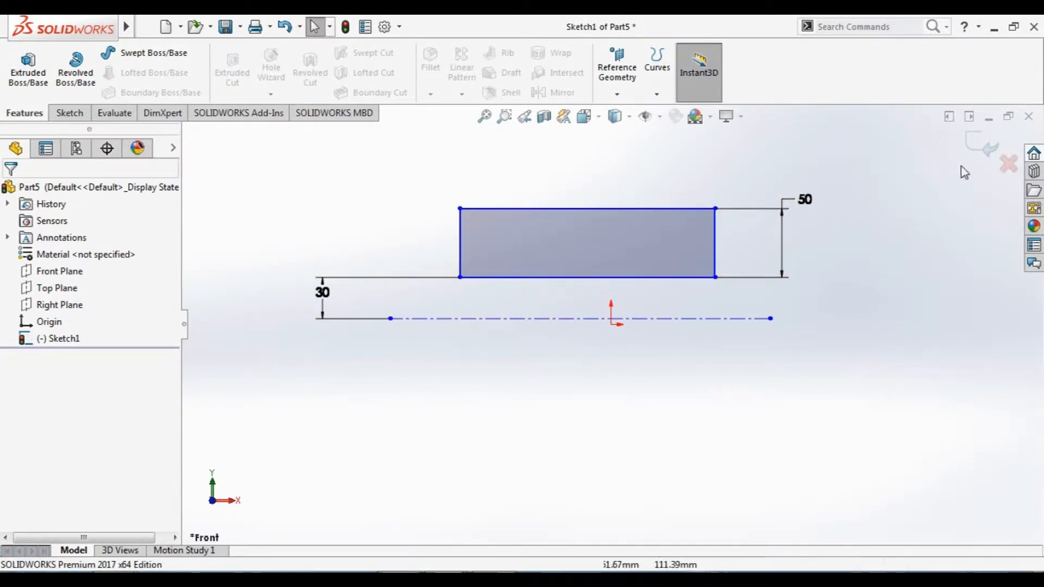
{"action": "left_click", "coordinate": [981, 149]}
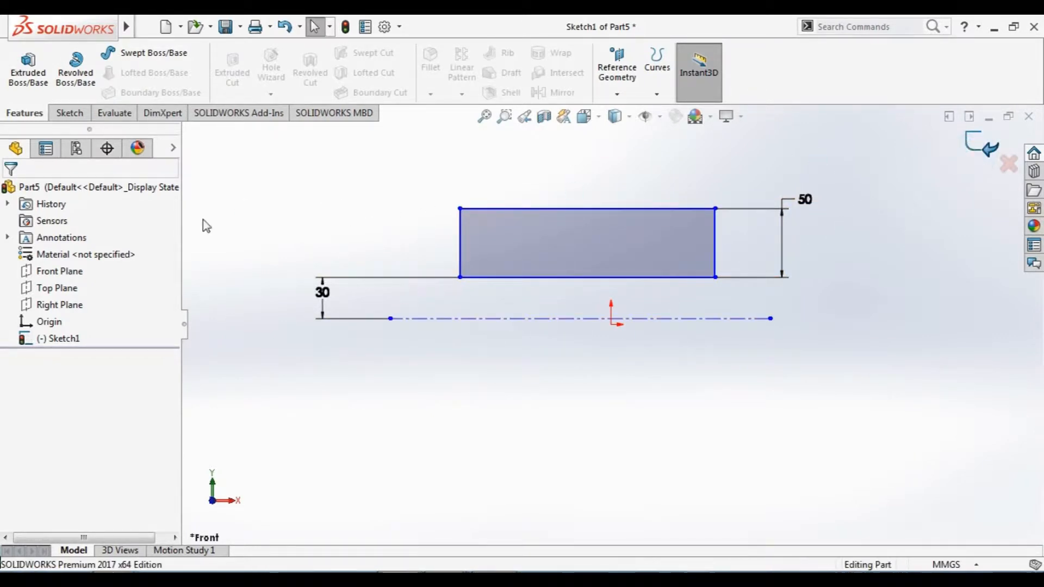
{"action": "left_click", "coordinate": [82, 90]}
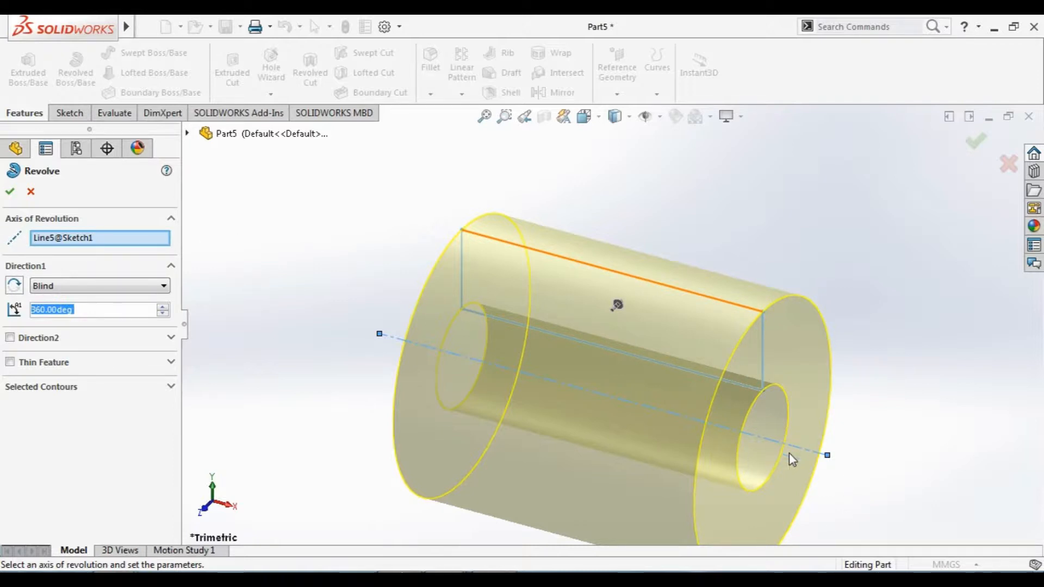
{"action": "left_click", "coordinate": [743, 383]}
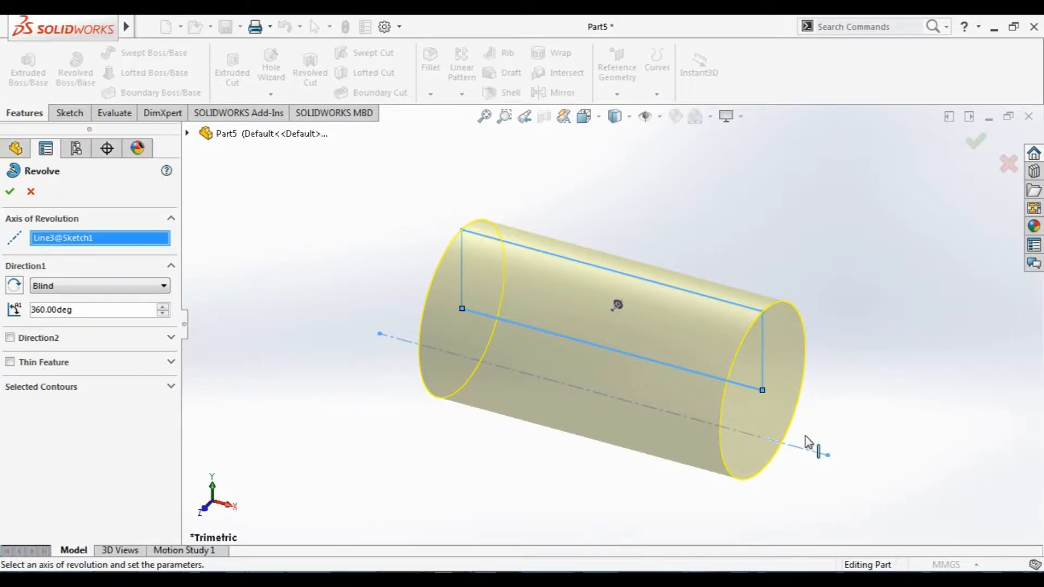
{"action": "left_click", "coordinate": [819, 453]}
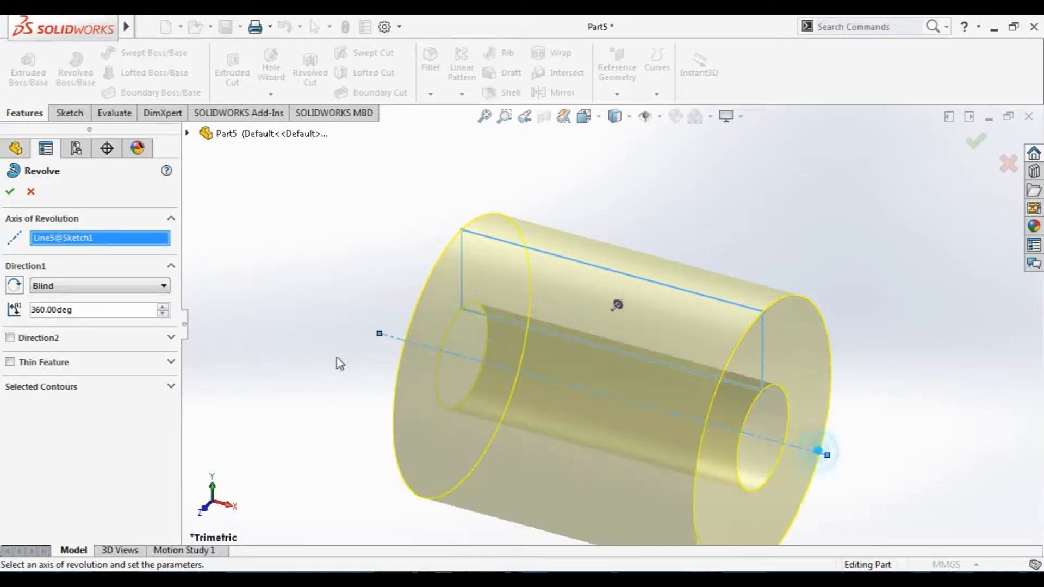
{"action": "left_click", "coordinate": [12, 191]}
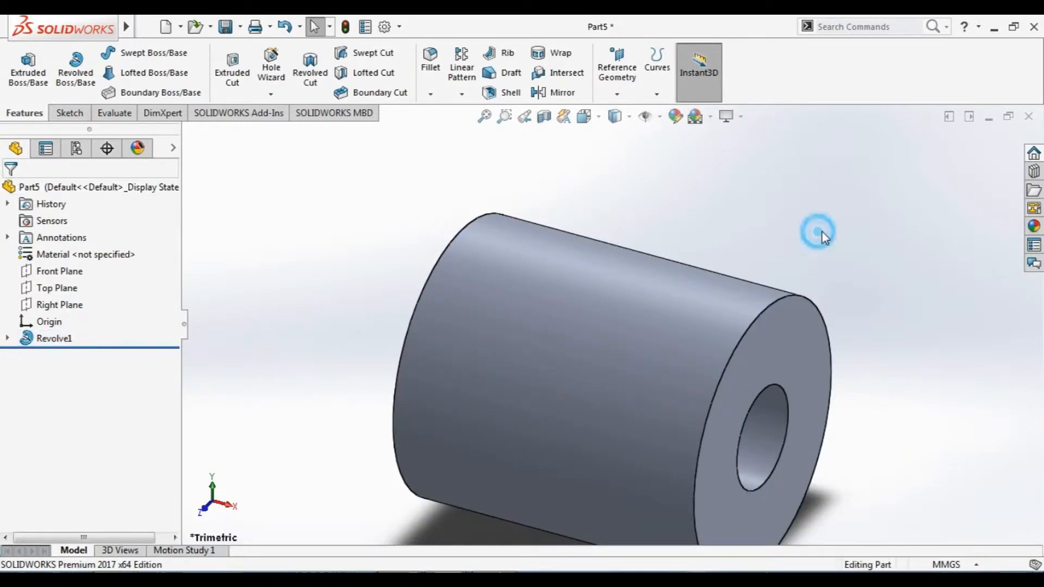
Edit the sketch of the revolve, set the profile's radius from the centerline to 50 mm, and rebuild the hollow cylinder
{"action": "middle_click_drag", "start_coordinate": [789, 400], "coordinate": [774, 302]}
{"action": "left_click", "coordinate": [50, 338]}
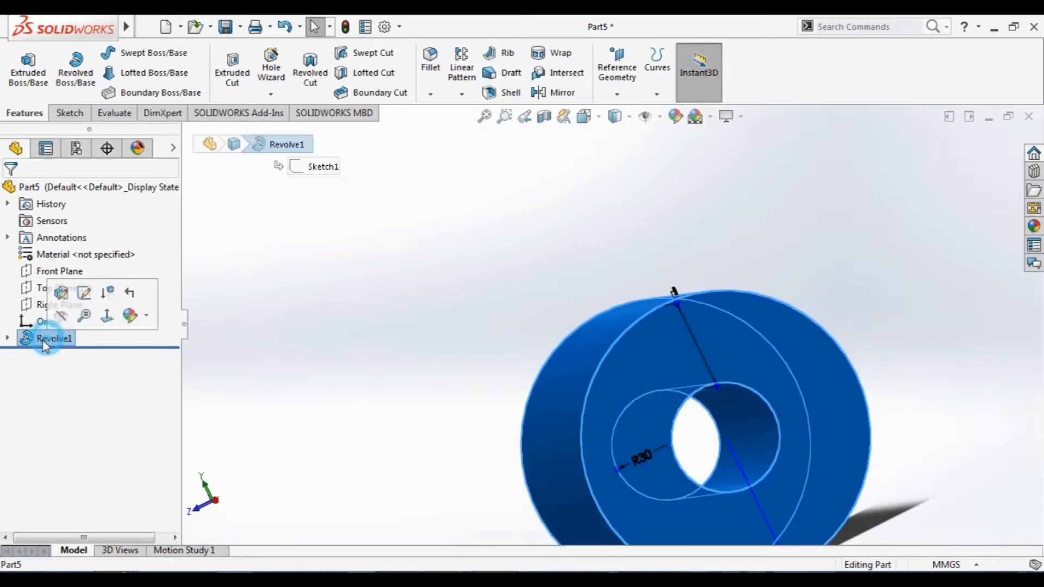
{"action": "left_click", "coordinate": [8, 338]}
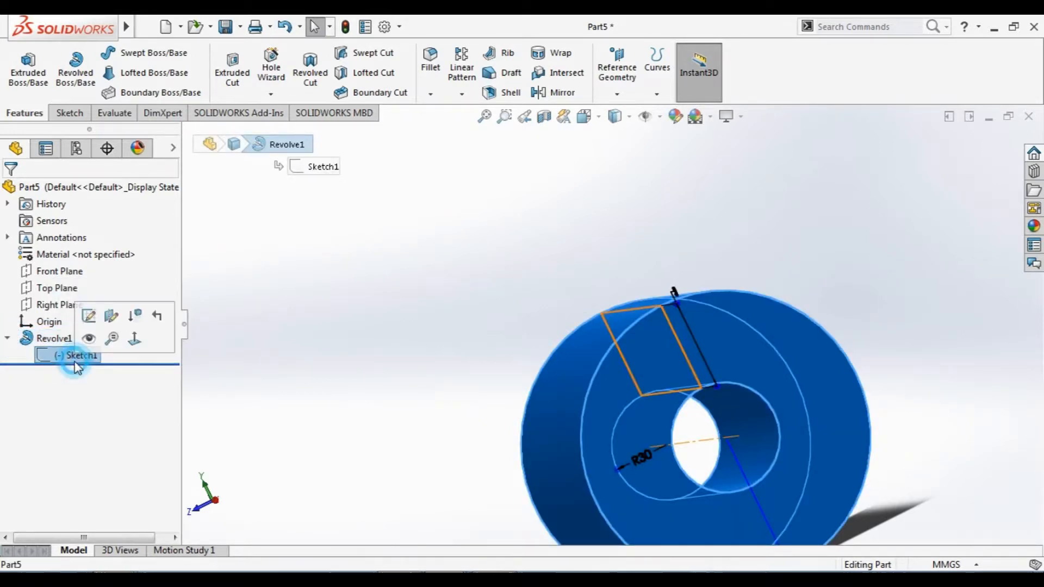
{"action": "left_click", "coordinate": [74, 355]}
{"action": "left_click", "coordinate": [90, 316]}
{"action": "mouse_move", "coordinate": [445, 418]}
{"action": "middle_mouse_down"}
{"action": "mouse_move", "coordinate": [422, 382]}
{"action": "mouse_move", "coordinate": [464, 359]}
{"action": "mouse_move", "coordinate": [484, 416]}
{"action": "middle_mouse_up"}
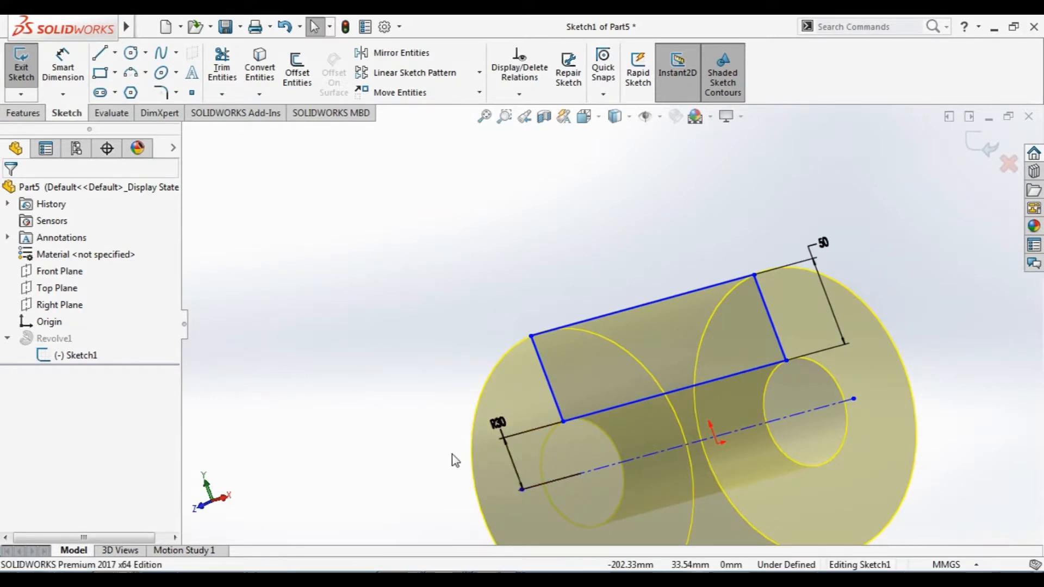
{"action": "middle_click_drag", "start_coordinate": [454, 457], "coordinate": [477, 427]}
{"action": "double_click", "coordinate": [445, 435]}
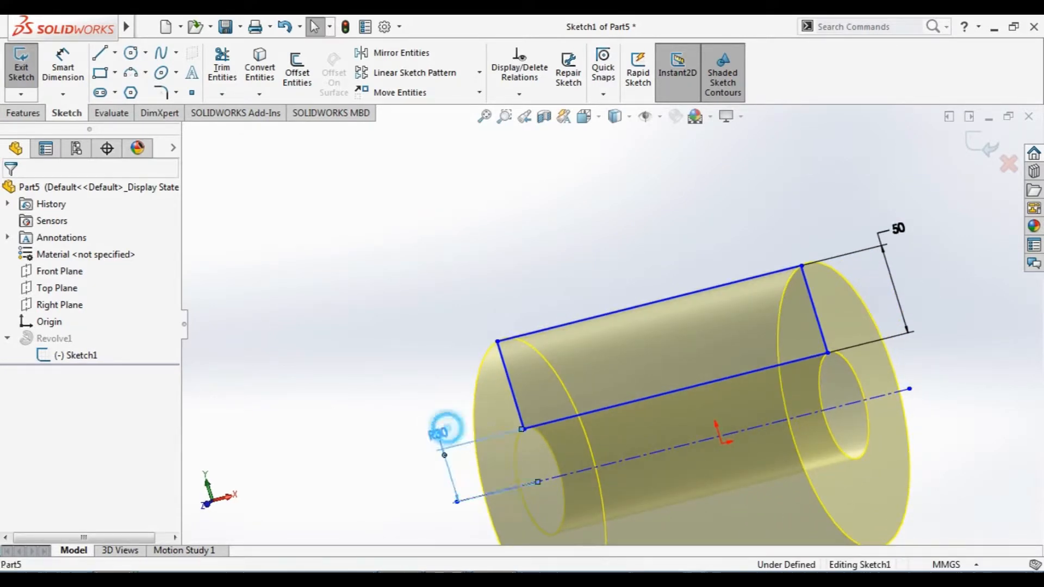
{"action": "type", "text": "50"}
{"action": "key", "text": "Return"}
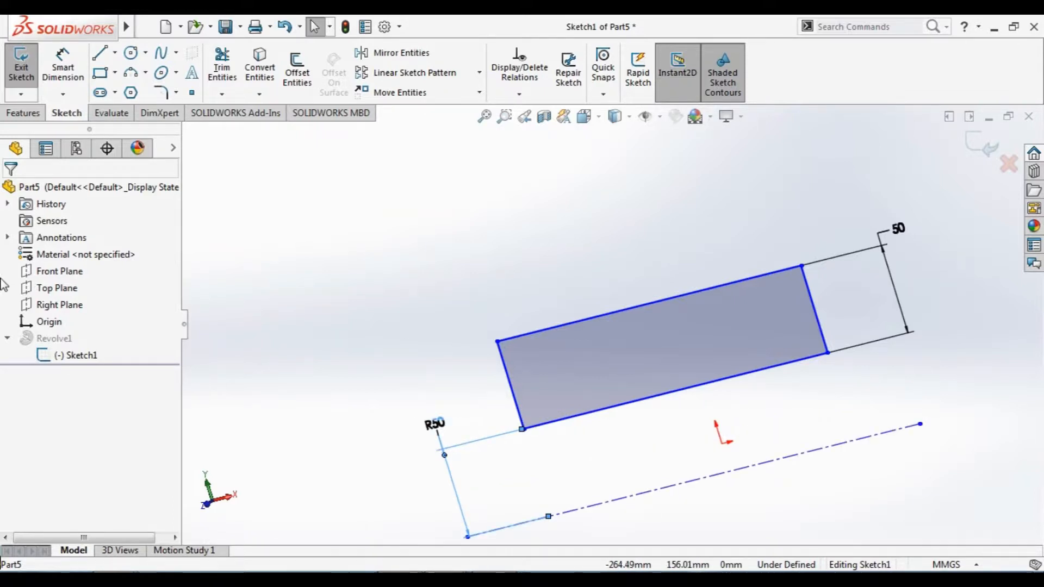
{"action": "left_click", "coordinate": [983, 147]}
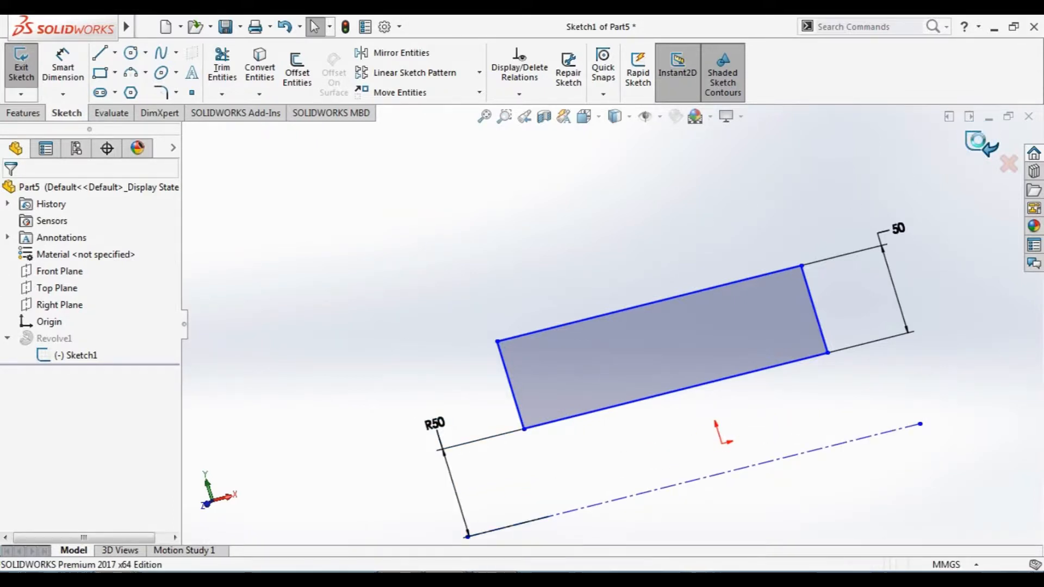
{"action": "middle_click_drag", "start_coordinate": [867, 209], "coordinate": [717, 197]}
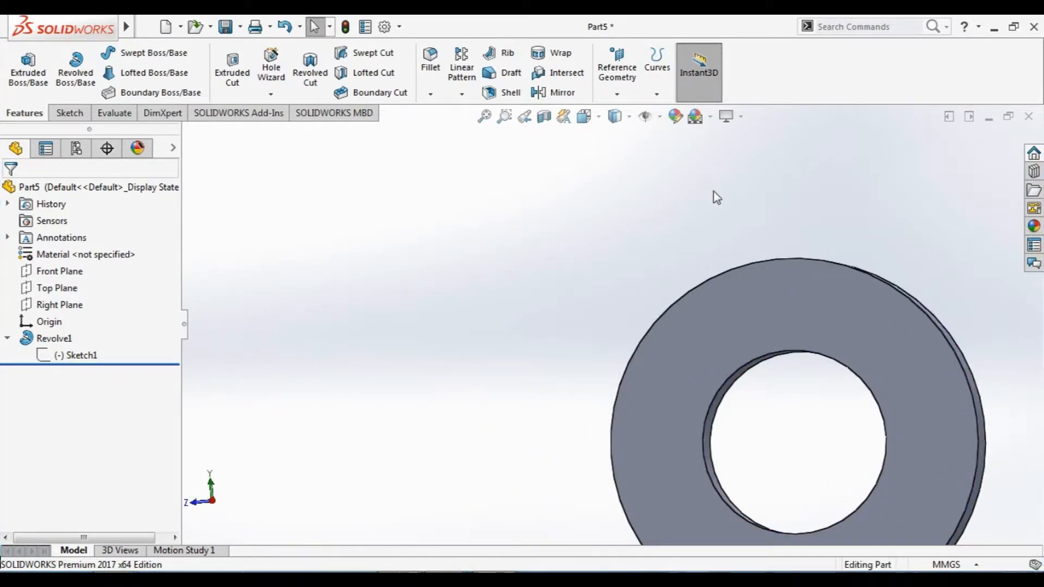
Switch to Part6, finish its sketch and revolve the curved profile 360 degrees about the centerline into a barrel shape
{"action": "left_click", "coordinate": [989, 121]}
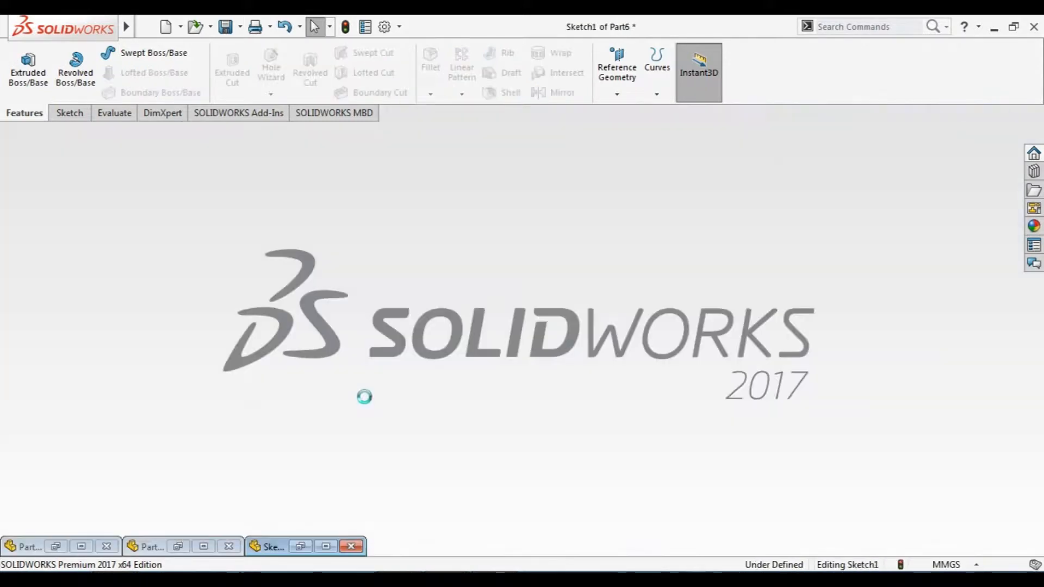
{"action": "left_click", "coordinate": [328, 547]}
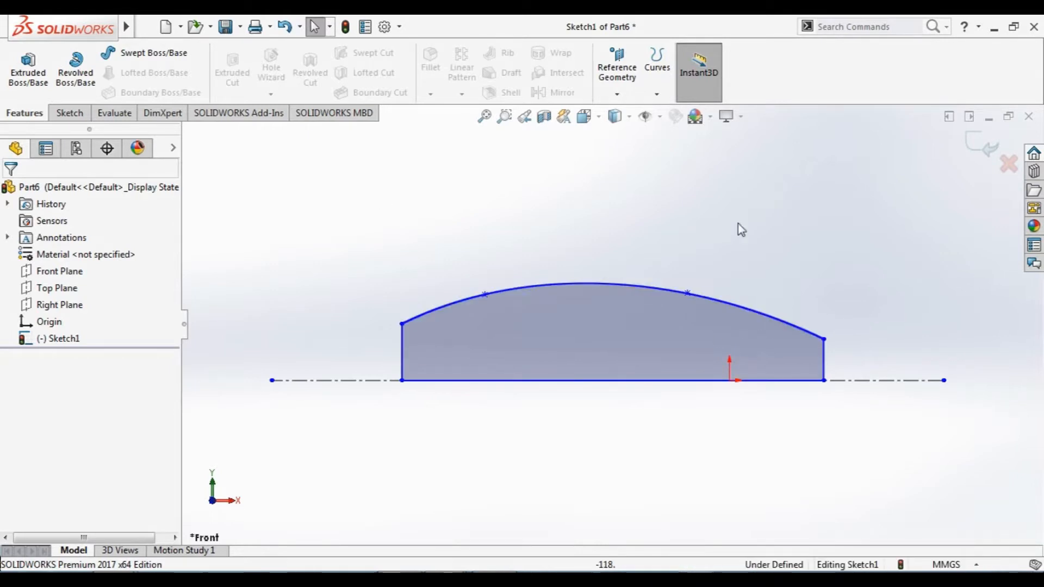
{"action": "left_click", "coordinate": [979, 146]}
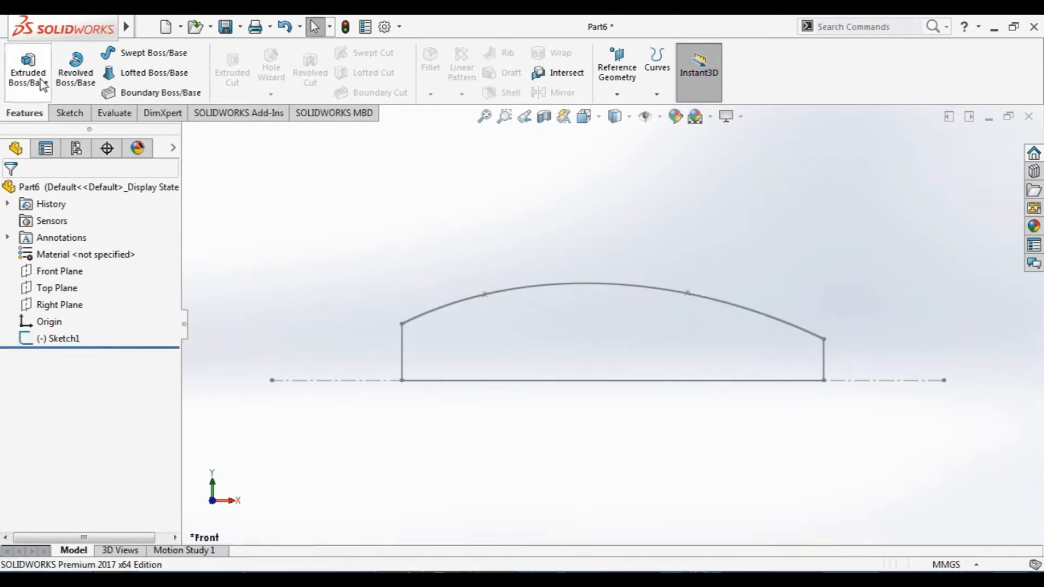
{"action": "left_click", "coordinate": [76, 70]}
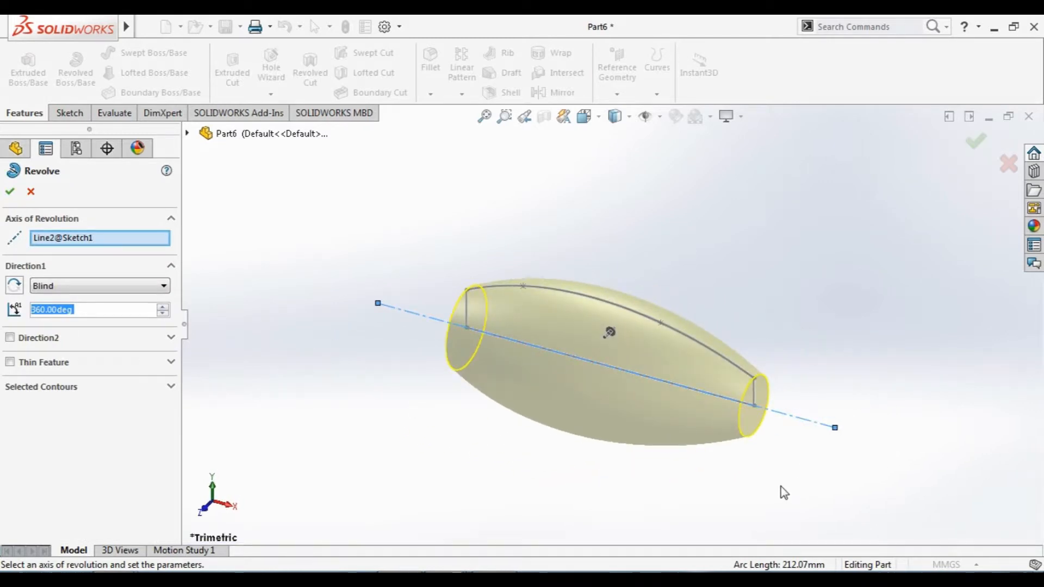
{"action": "left_click", "coordinate": [30, 191]}
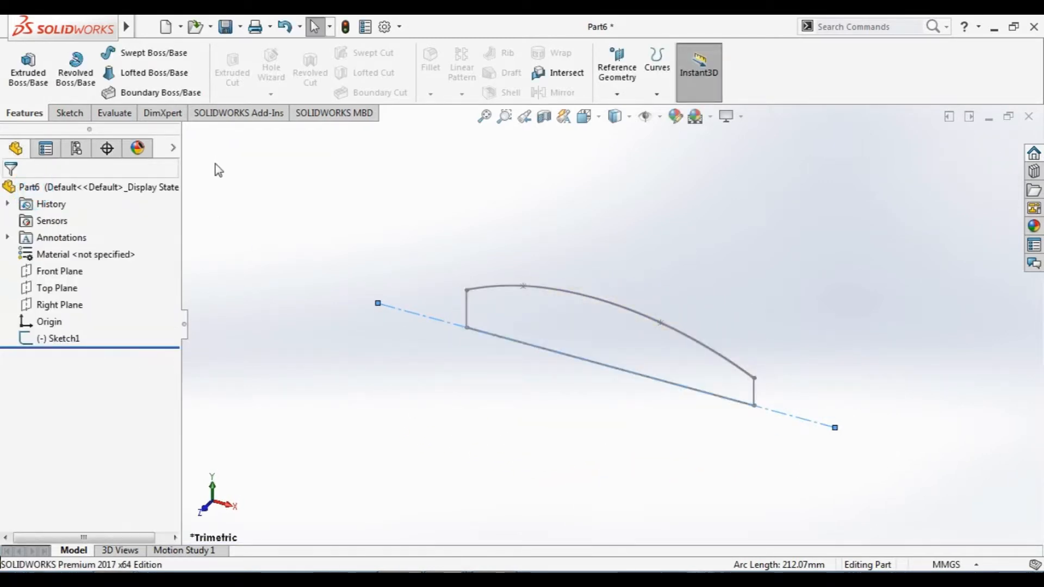
{"action": "left_click", "coordinate": [75, 71]}
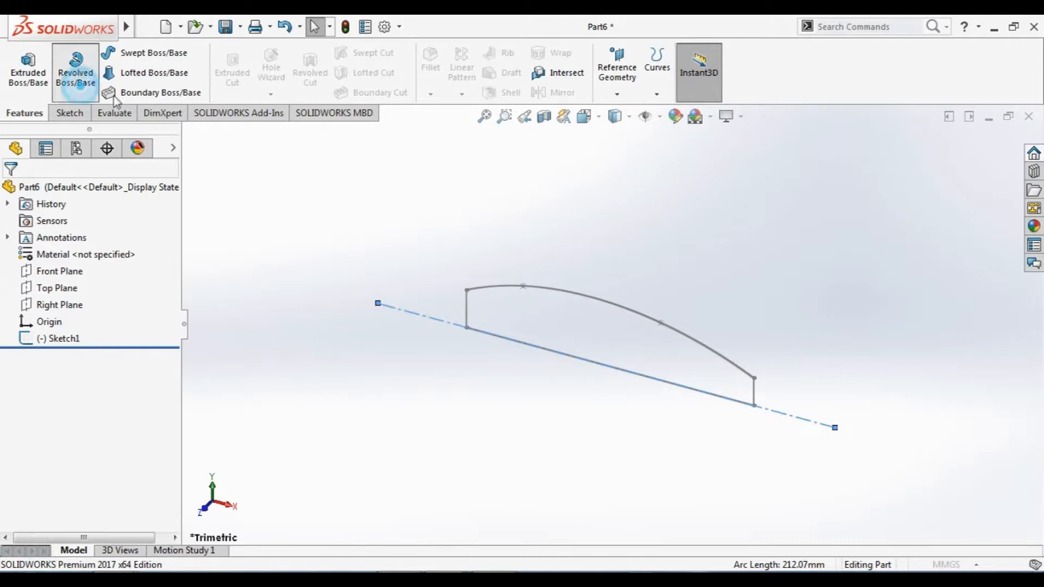
{"action": "left_click", "coordinate": [186, 133]}
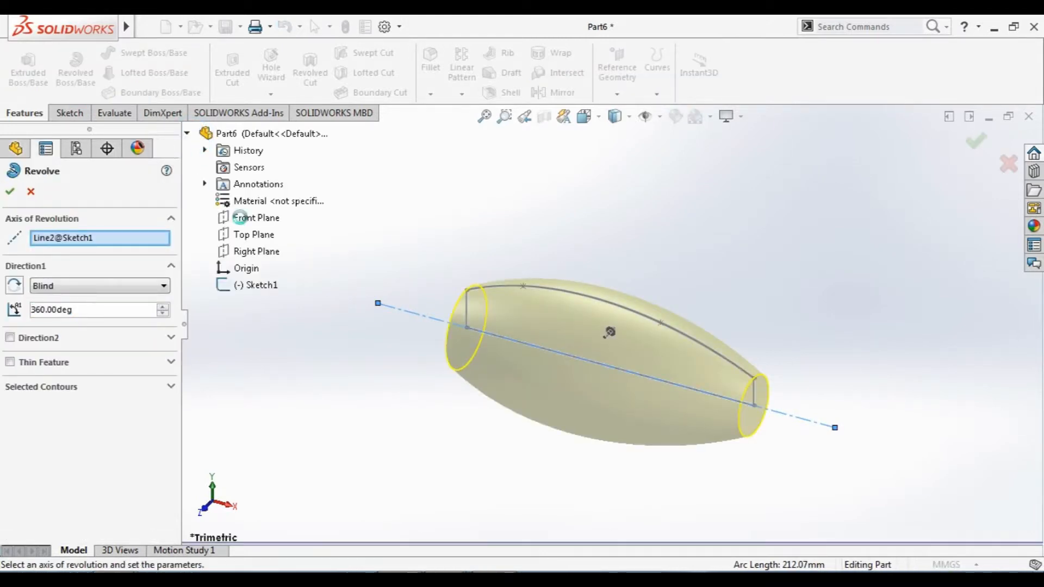
{"action": "left_click", "coordinate": [258, 285]}
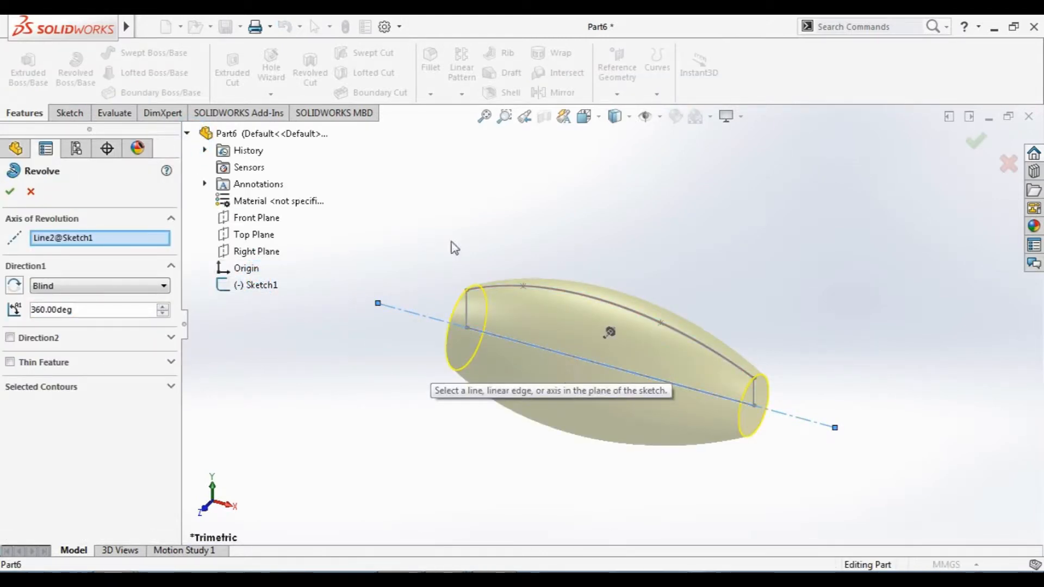
{"action": "left_click", "coordinate": [11, 192]}
{"action": "left_click", "coordinate": [361, 415]}
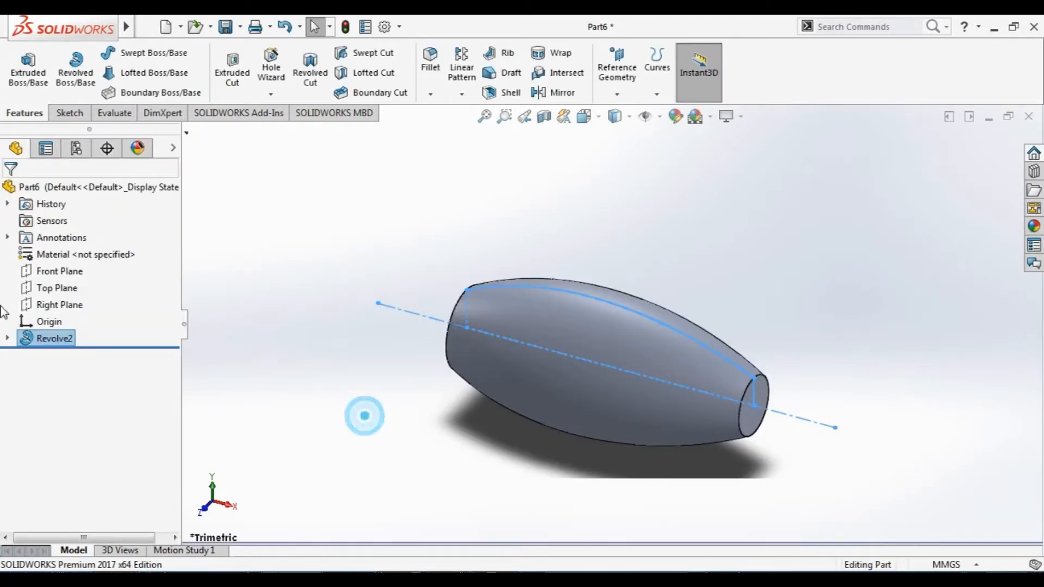
Start a sketch on the Top Plane and draw a horizontal centerline about 259 mm long along the barrel's axis, extending past both ends
{"action": "left_click", "coordinate": [48, 288]}
{"action": "left_click", "coordinate": [128, 260]}
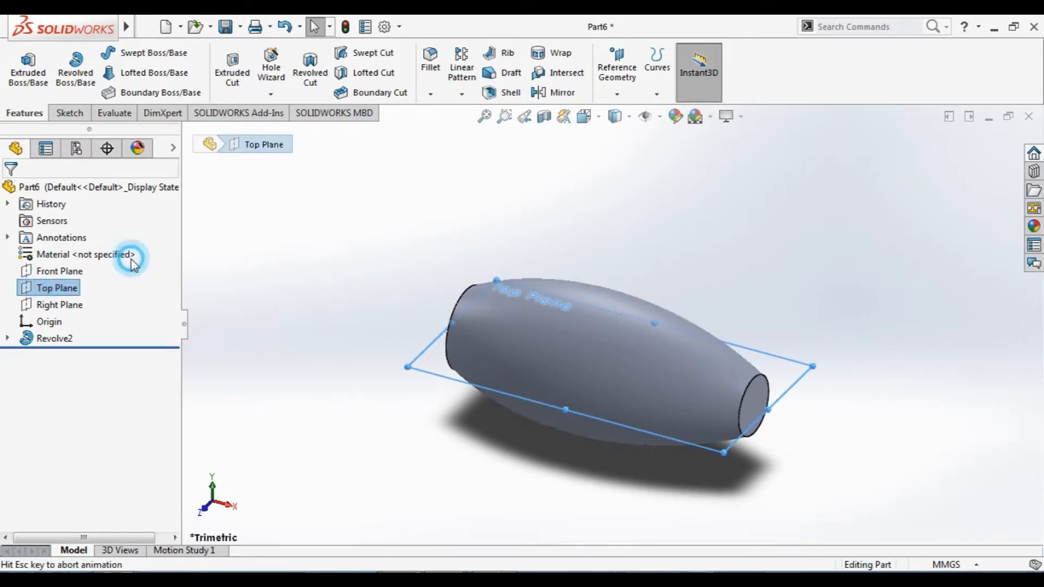
{"action": "left_click", "coordinate": [85, 264]}
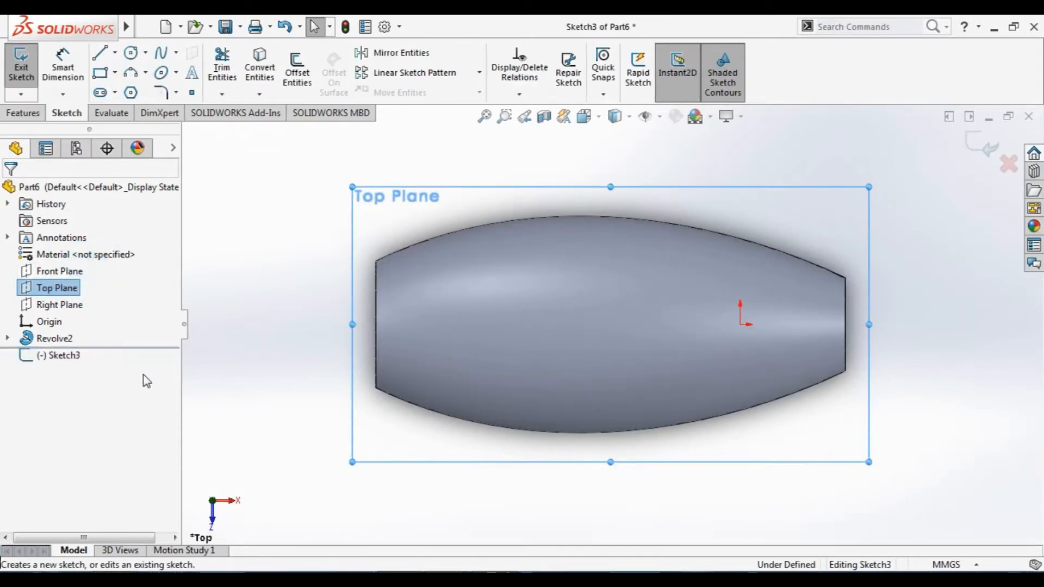
{"action": "left_click", "coordinate": [101, 74]}
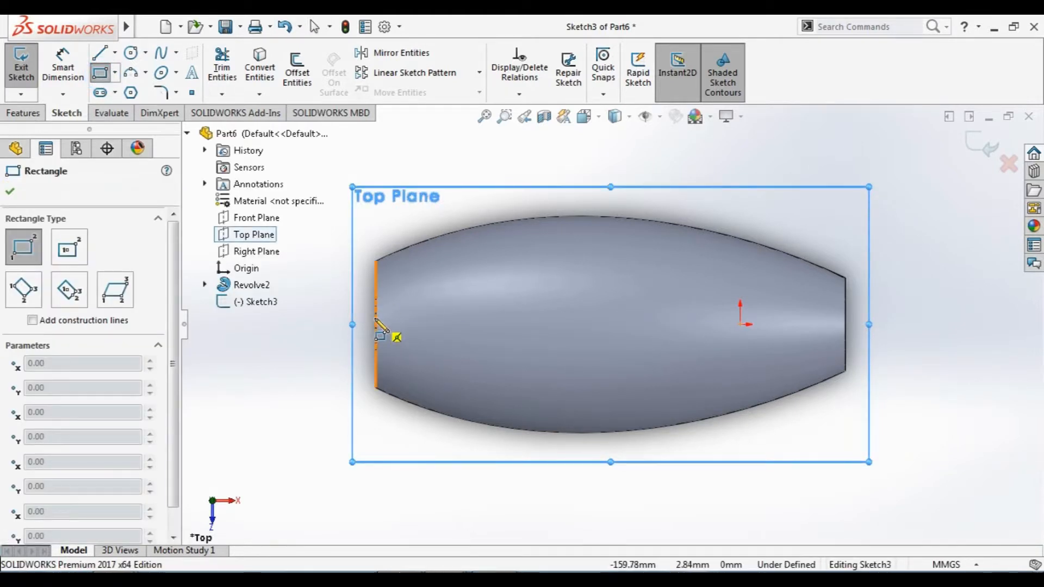
{"action": "left_click", "coordinate": [115, 53]}
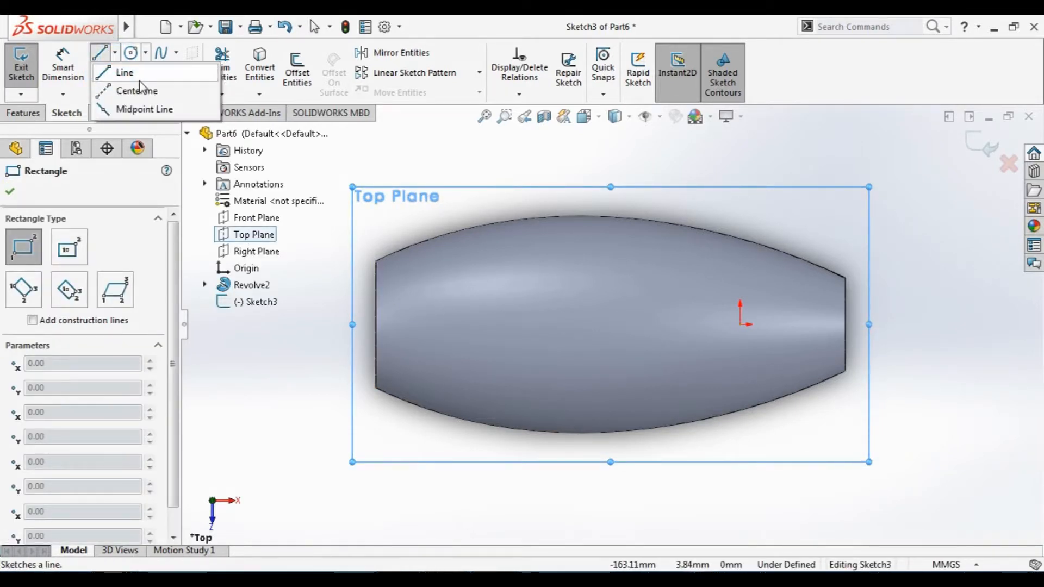
{"action": "left_click", "coordinate": [137, 89]}
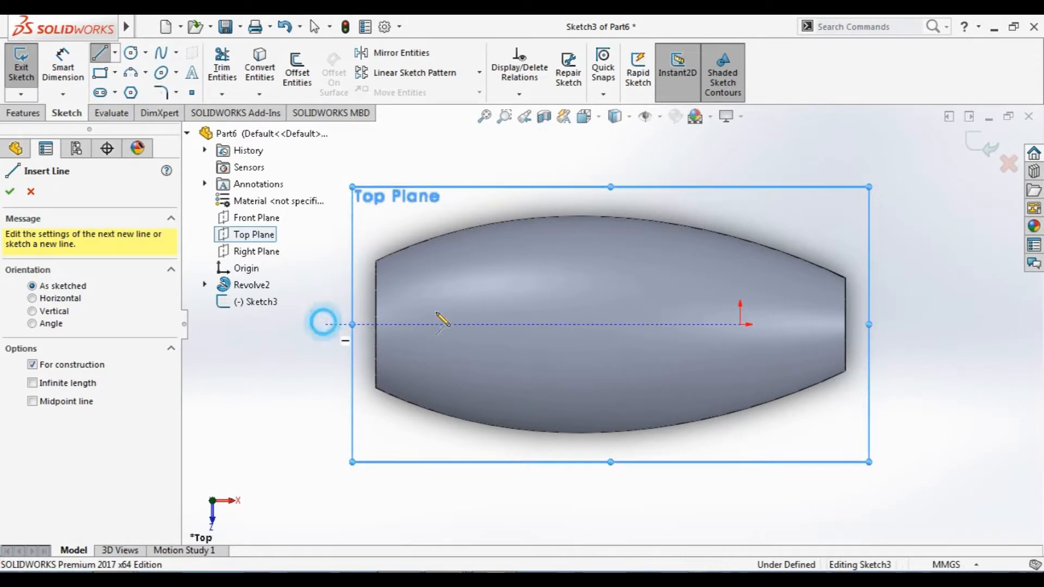
{"action": "left_click", "coordinate": [323, 325]}
{"action": "left_click", "coordinate": [880, 325]}
{"action": "left_click", "coordinate": [880, 324]}
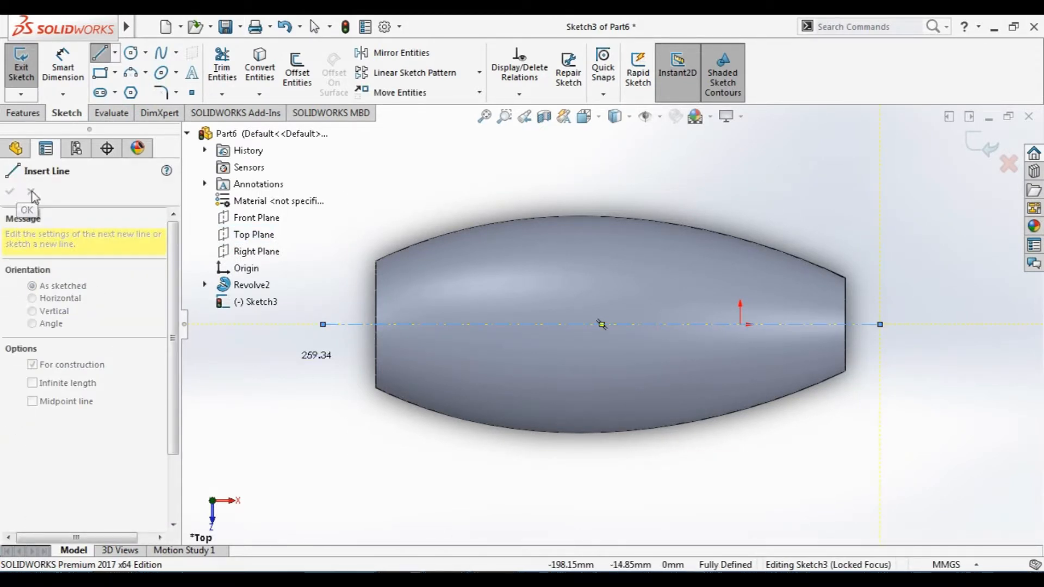
{"action": "key", "text": "Escape"}
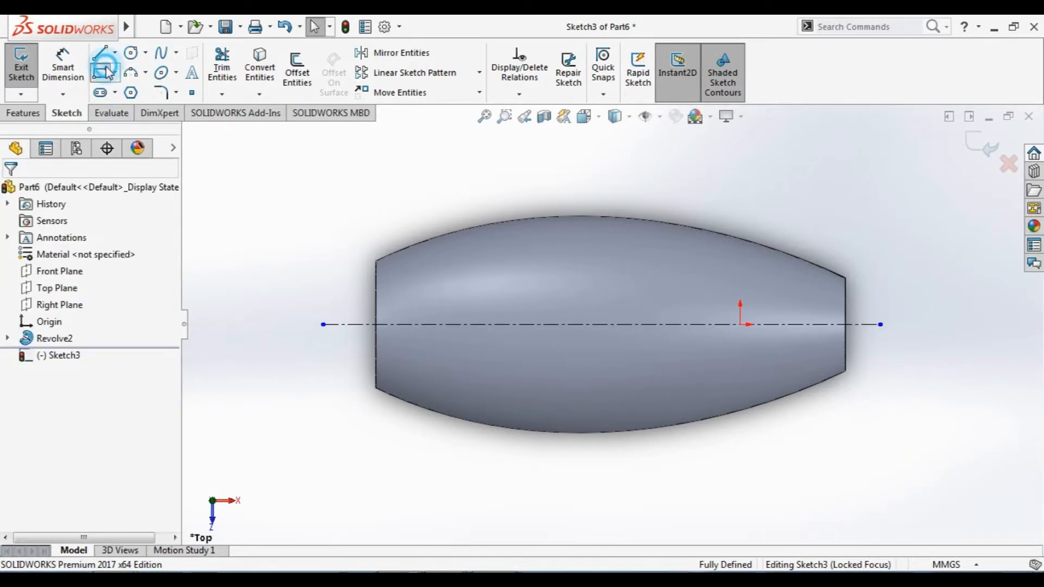
Sketch a corner rectangle straddling the centerline and reaching slightly past both ends of the barrel, and finish the sketch
{"action": "left_click", "coordinate": [100, 72]}
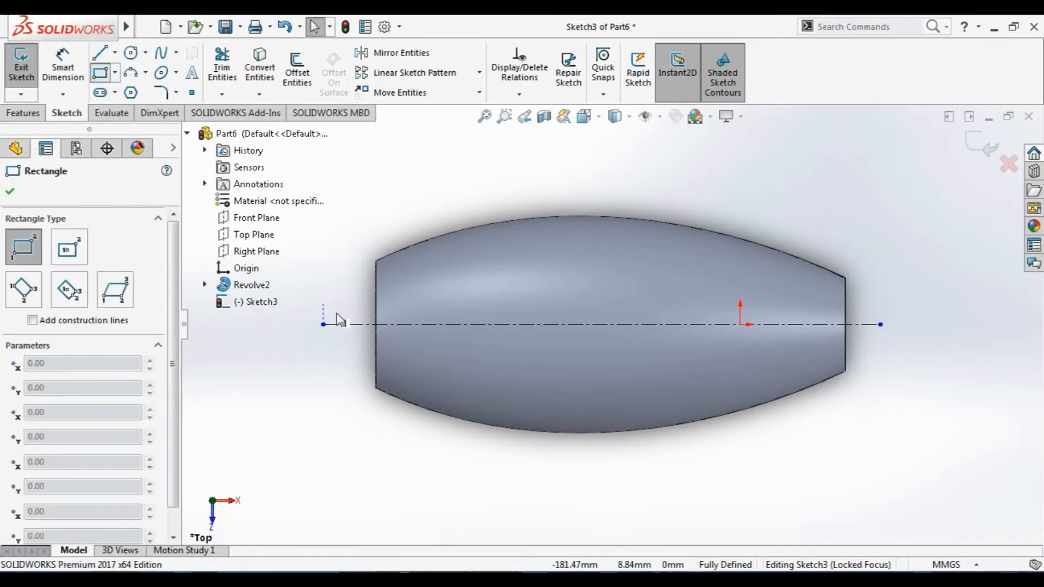
{"action": "left_click", "coordinate": [364, 297]}
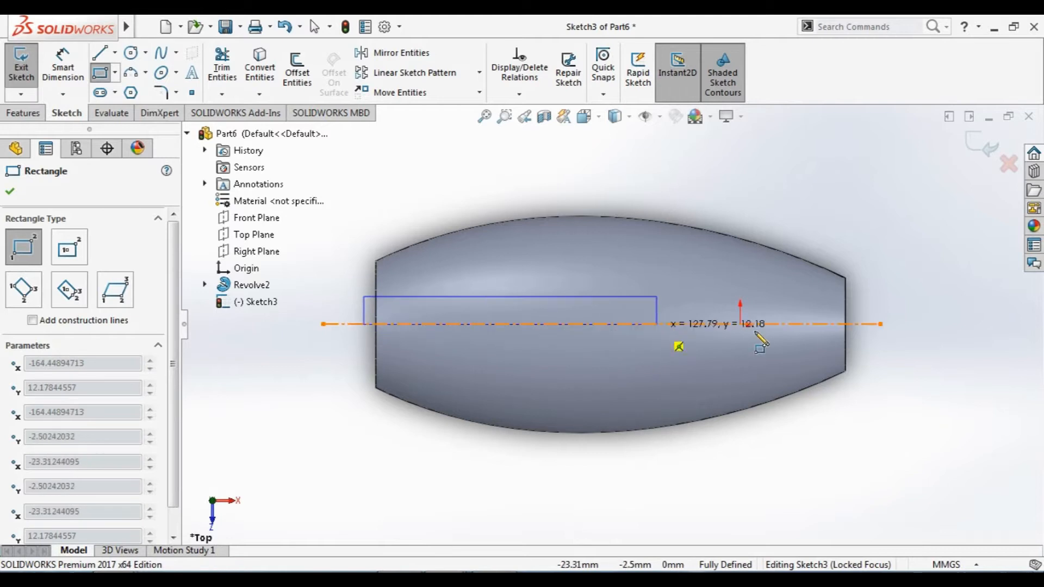
{"action": "left_click", "coordinate": [862, 355]}
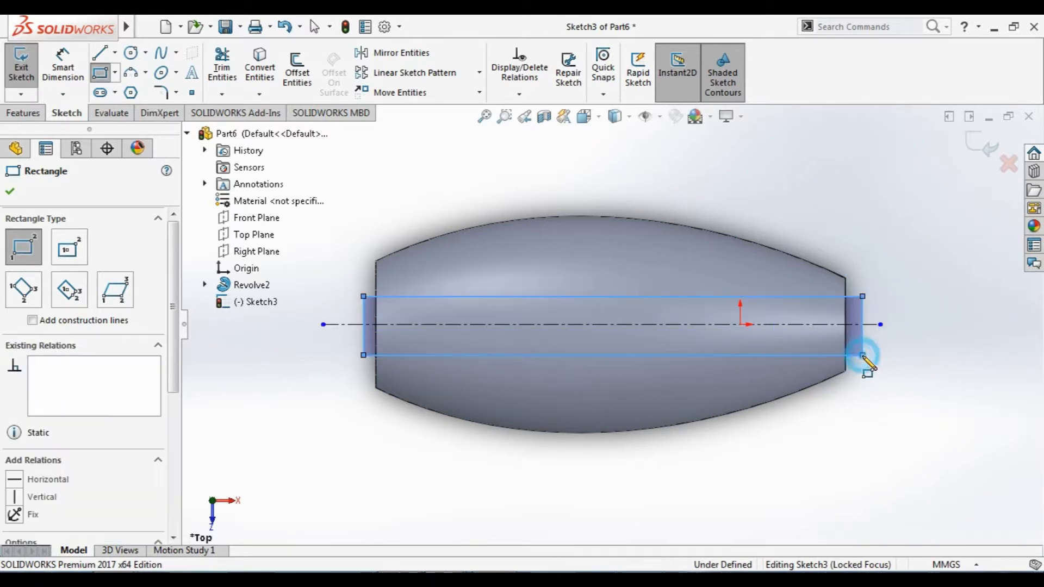
{"action": "left_click", "coordinate": [15, 180]}
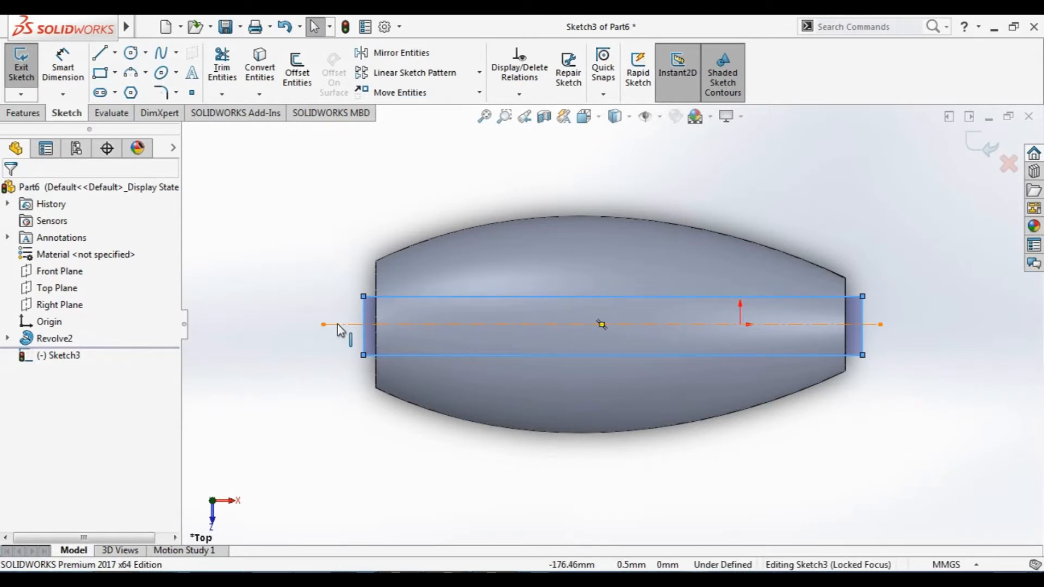
{"action": "left_click", "coordinate": [277, 263]}
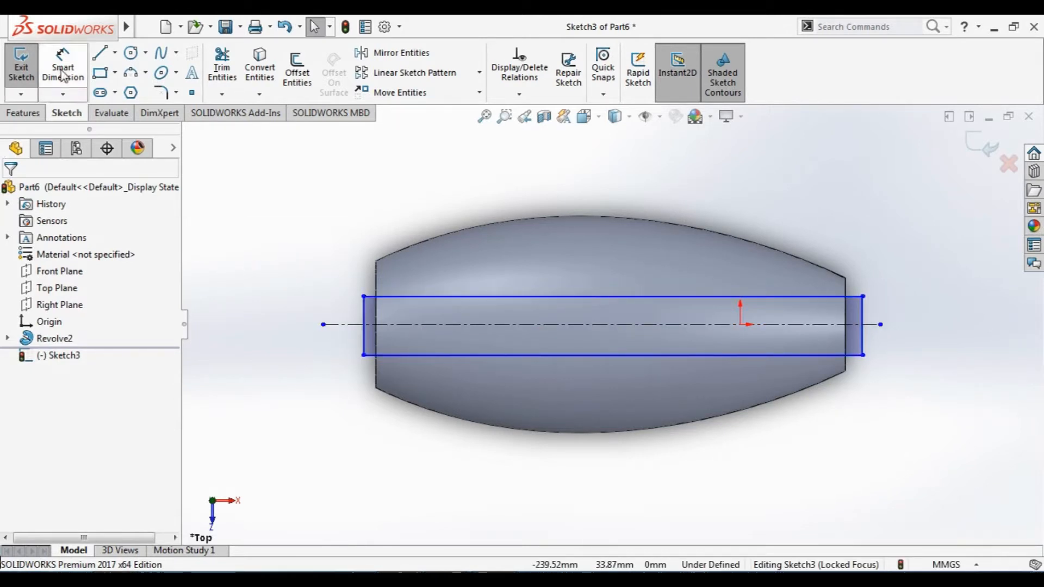
{"action": "left_click", "coordinate": [983, 144]}
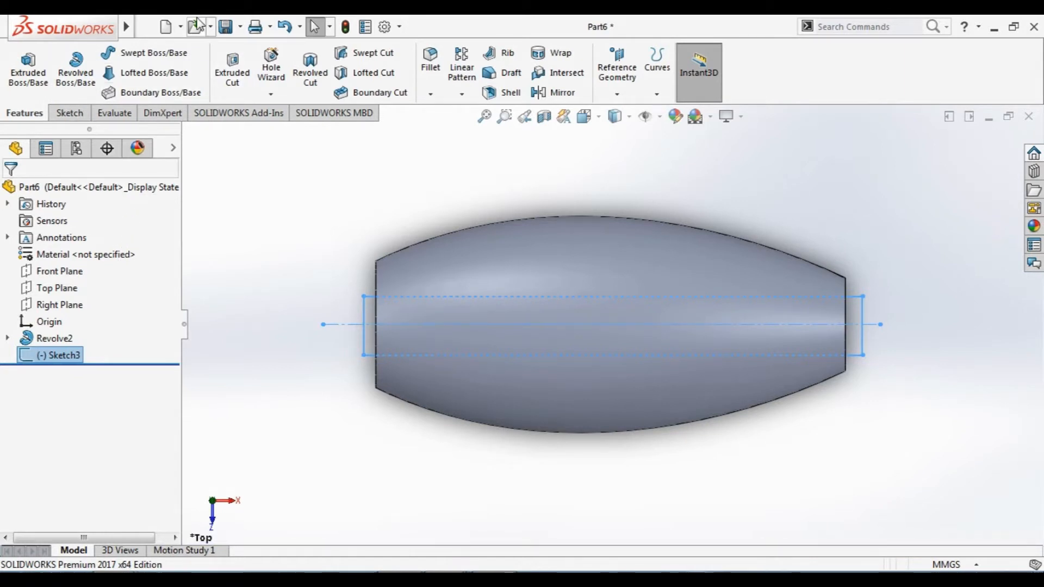
{"action": "left_click", "coordinate": [178, 245]}
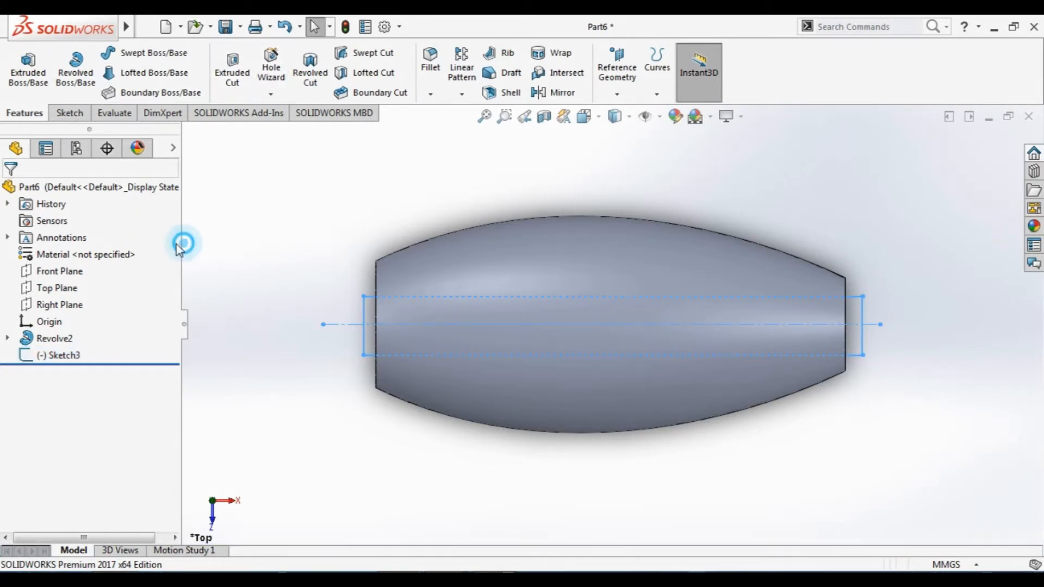
{"action": "left_click", "coordinate": [59, 270]}
{"action": "left_click", "coordinate": [53, 356]}
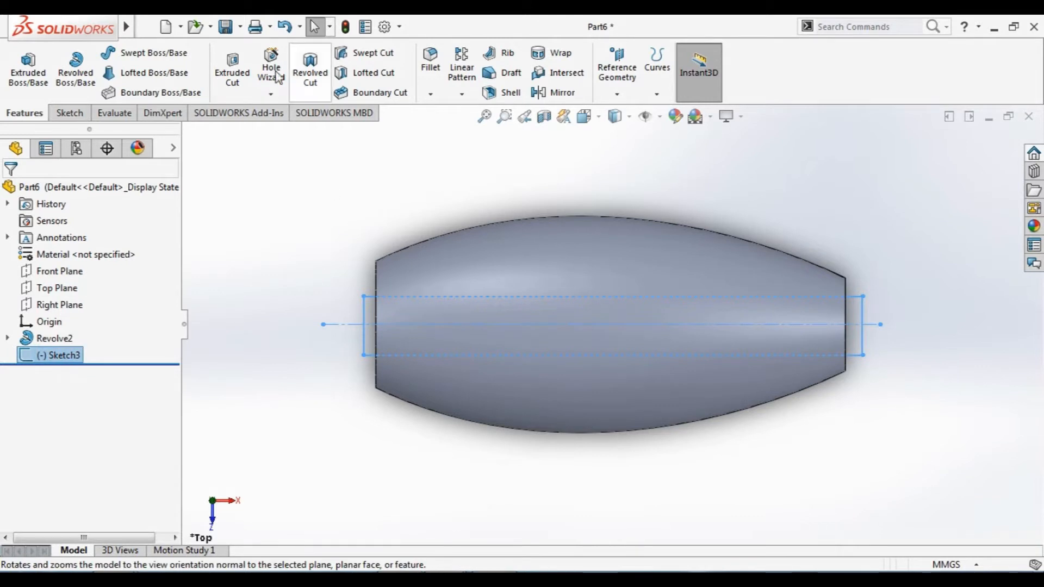
{"action": "left_click", "coordinate": [232, 70]}
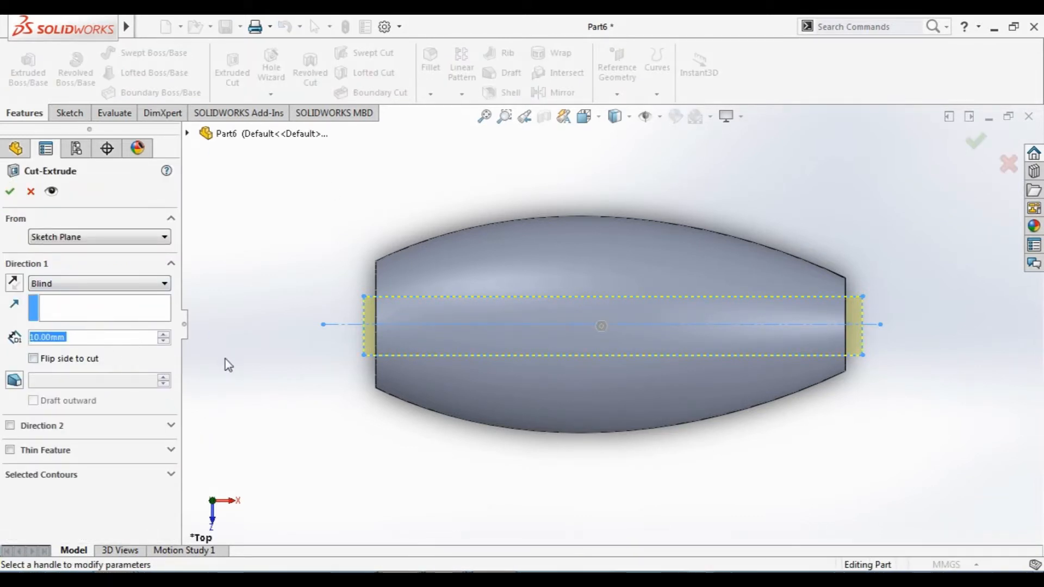
{"action": "left_click", "coordinate": [30, 192]}
Try to cut the barrel by revolving the rectangle 360 degrees about the sketch's centerline
{"action": "left_click", "coordinate": [310, 68]}
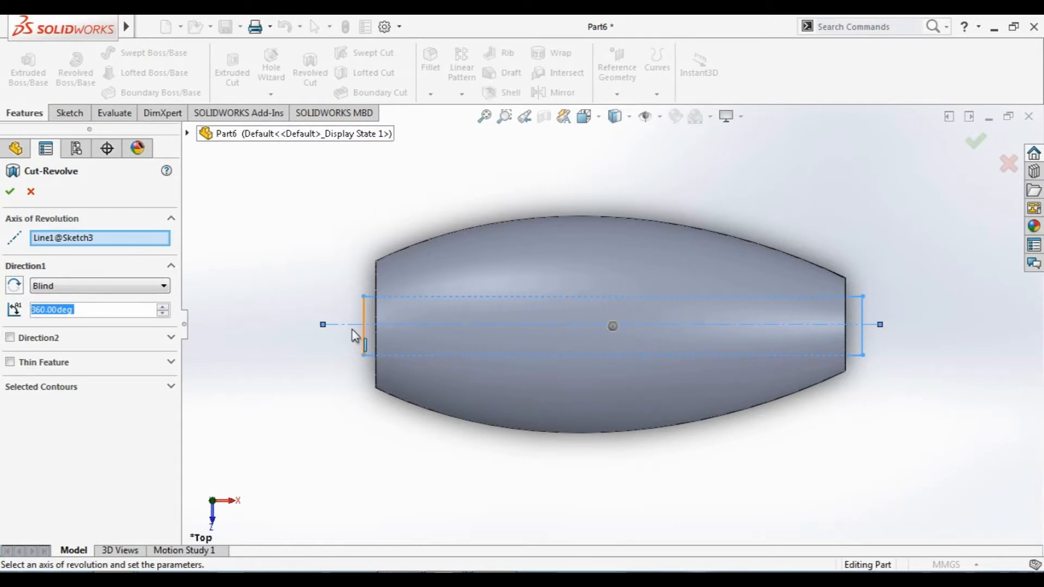
{"action": "left_click", "coordinate": [10, 191]}
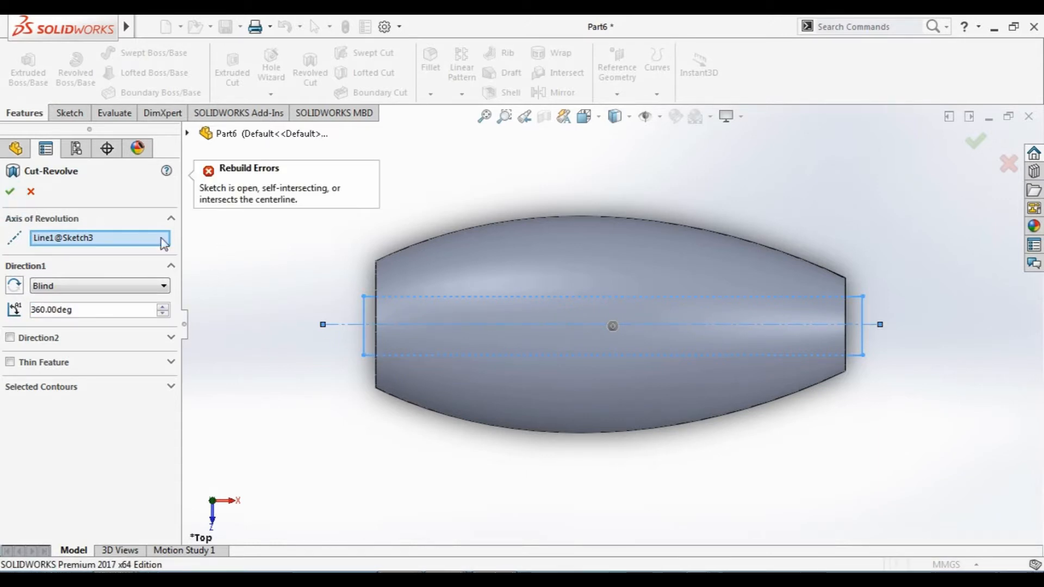
{"action": "left_click", "coordinate": [340, 325]}
{"action": "left_click", "coordinate": [98, 234]}
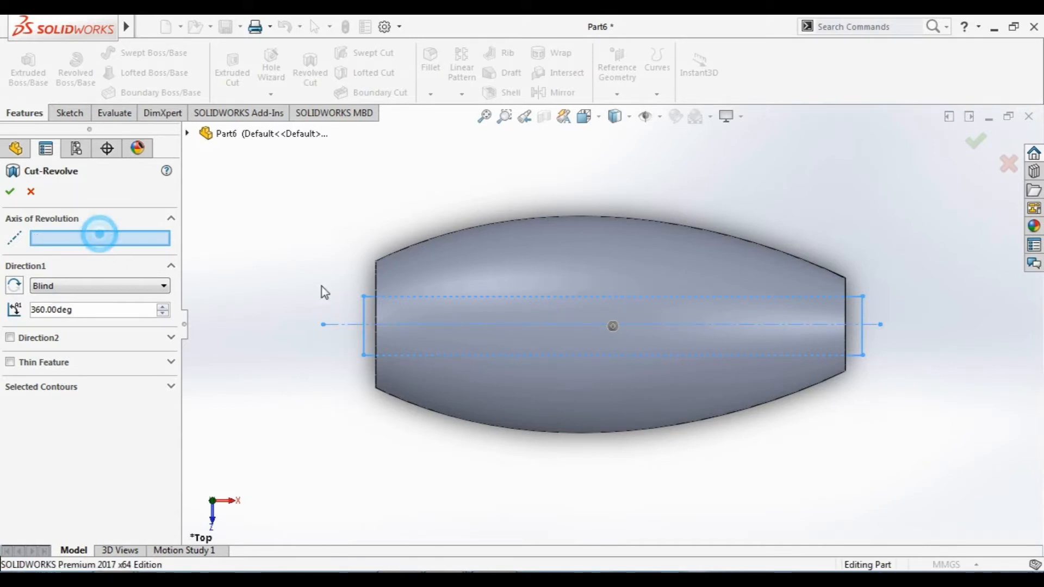
{"action": "left_click", "coordinate": [343, 326]}
{"action": "left_click", "coordinate": [10, 191]}
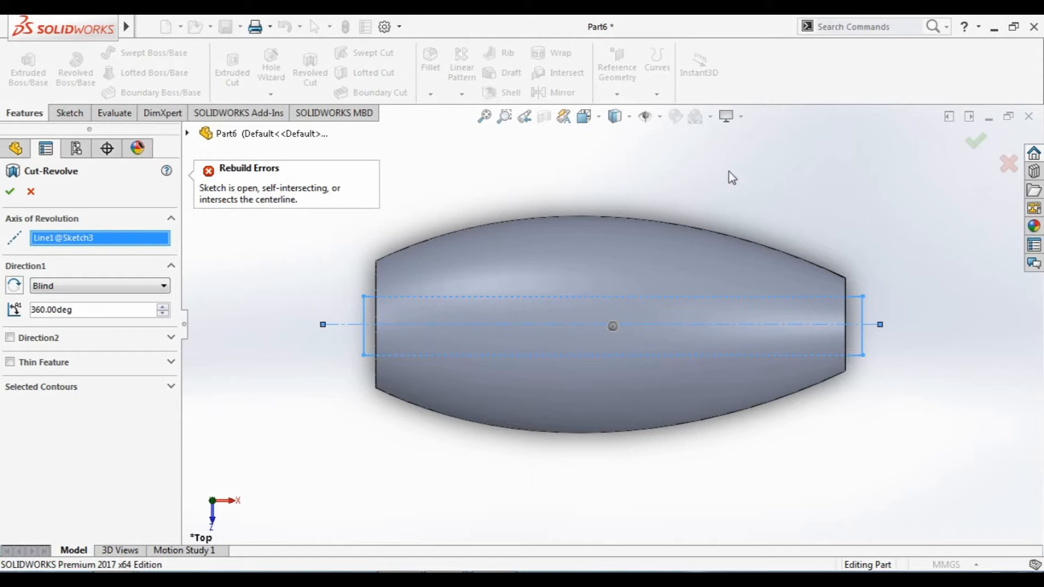
Make the rectangle's lower long edge the axis of the 360-degree revolved cut, complete the cut and inspect it from several sides
{"action": "middle_click_drag", "start_coordinate": [305, 337], "coordinate": [354, 344]}
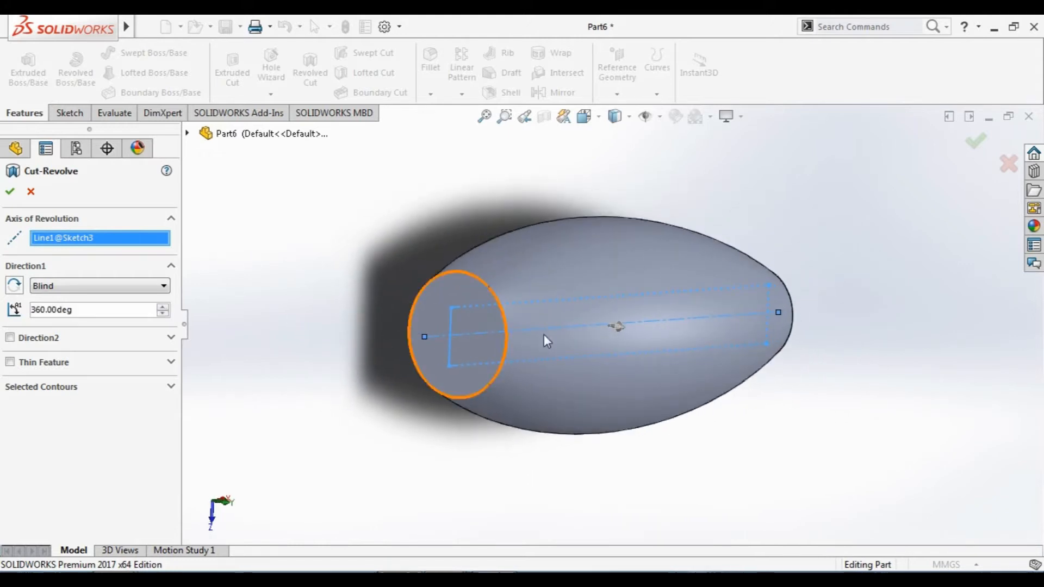
{"action": "left_click", "coordinate": [590, 354]}
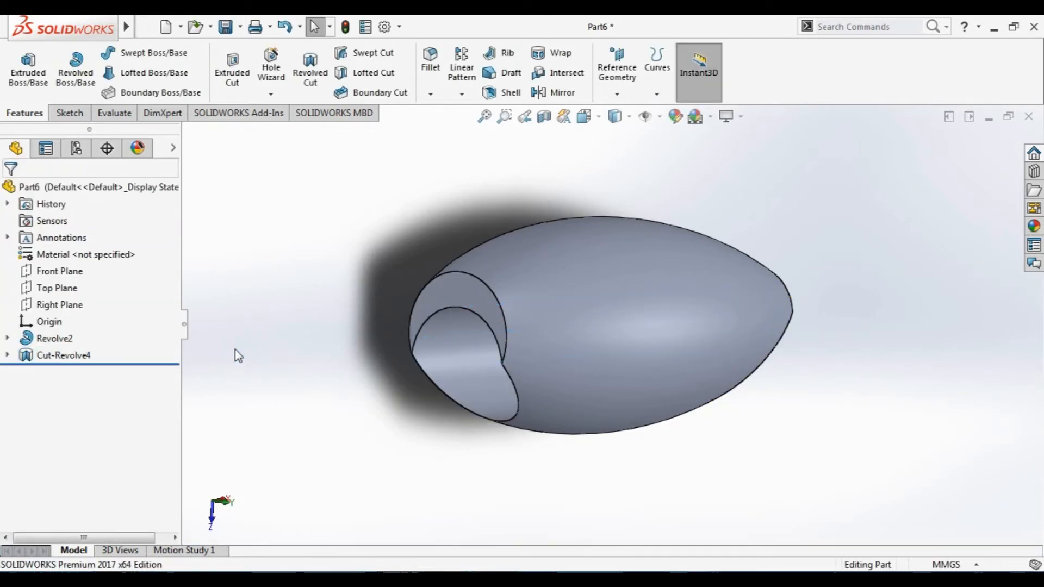
{"action": "mouse_move", "coordinate": [319, 350]}
{"action": "middle_mouse_down"}
{"action": "mouse_move", "coordinate": [361, 401]}
{"action": "mouse_move", "coordinate": [395, 382]}
{"action": "mouse_move", "coordinate": [389, 394]}
{"action": "mouse_move", "coordinate": [403, 401]}
{"action": "mouse_move", "coordinate": [312, 357]}
{"action": "mouse_move", "coordinate": [185, 317]}
{"action": "mouse_move", "coordinate": [200, 331]}
{"action": "mouse_move", "coordinate": [201, 310]}
{"action": "mouse_move", "coordinate": [184, 299]}
{"action": "mouse_move", "coordinate": [308, 356]}
{"action": "mouse_move", "coordinate": [364, 408]}
{"action": "mouse_move", "coordinate": [410, 315]}
{"action": "middle_mouse_up"}
{"action": "middle_click_drag", "start_coordinate": [770, 450], "coordinate": [679, 218]}
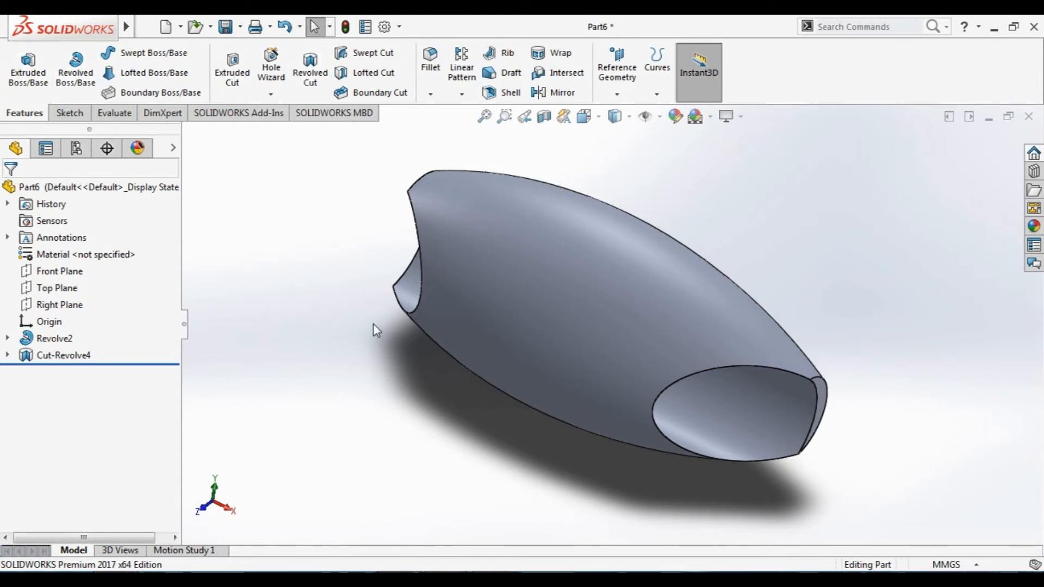
{"action": "middle_click_drag", "start_coordinate": [319, 228], "coordinate": [434, 346]}
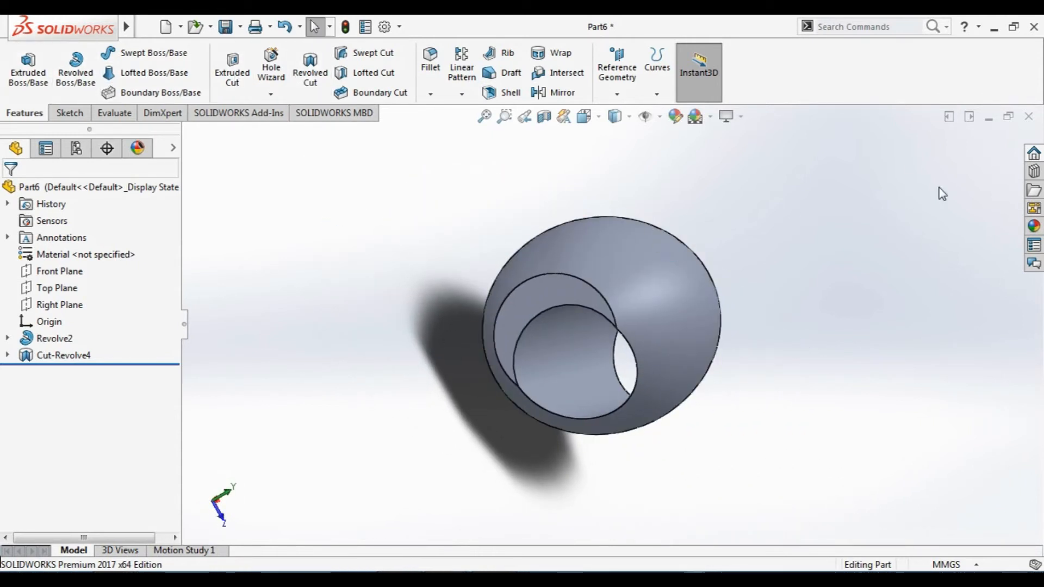